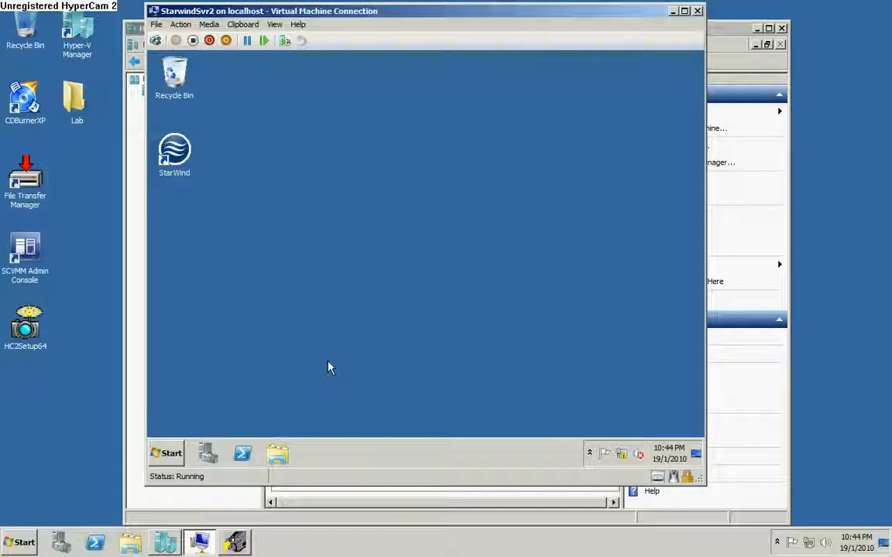
Launch the StarWind console from the VM's hidden tray icons and select the local server.
{"action": "left_click", "coordinate": [589, 455]}
{"action": "double_click", "coordinate": [600, 395]}
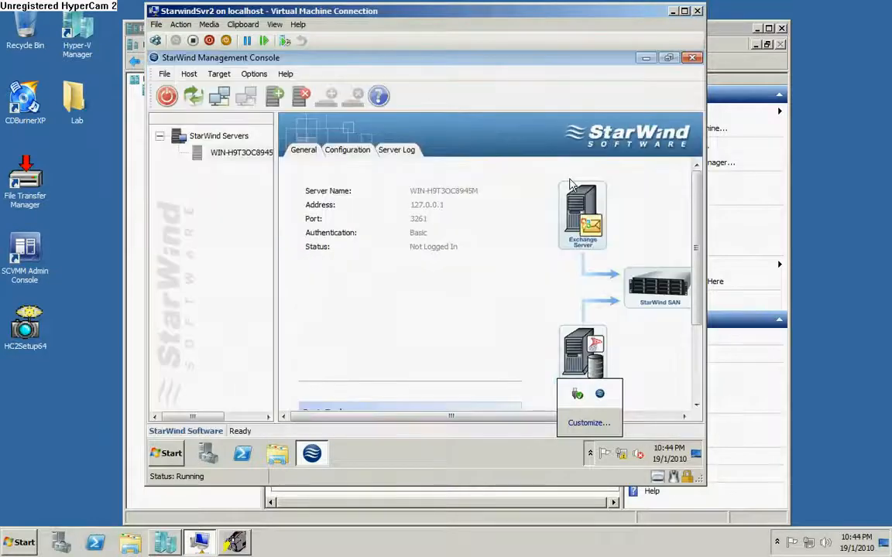
{"action": "left_click", "coordinate": [253, 158]}
Connect to the local StarWind server, logging in with the server password.
{"action": "right_click", "coordinate": [251, 159]}
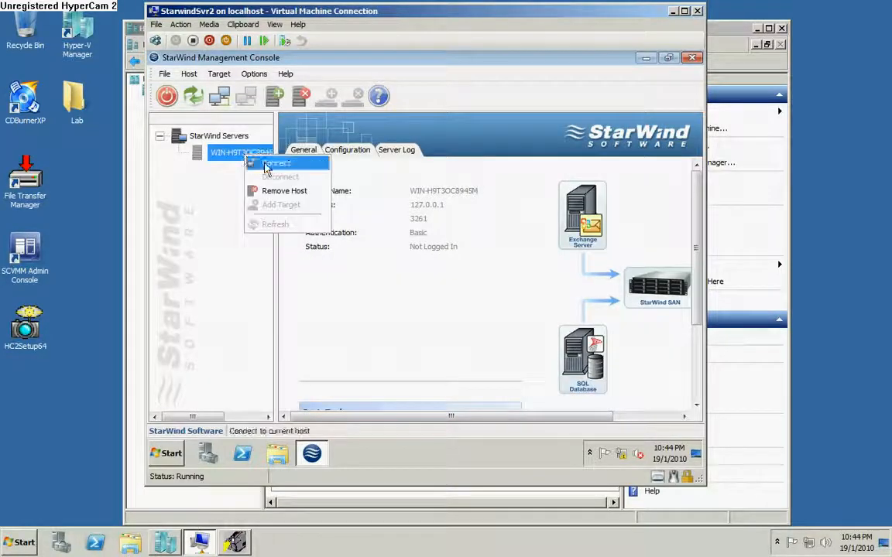
{"action": "left_click", "coordinate": [266, 170]}
{"action": "left_click", "coordinate": [391, 264]}
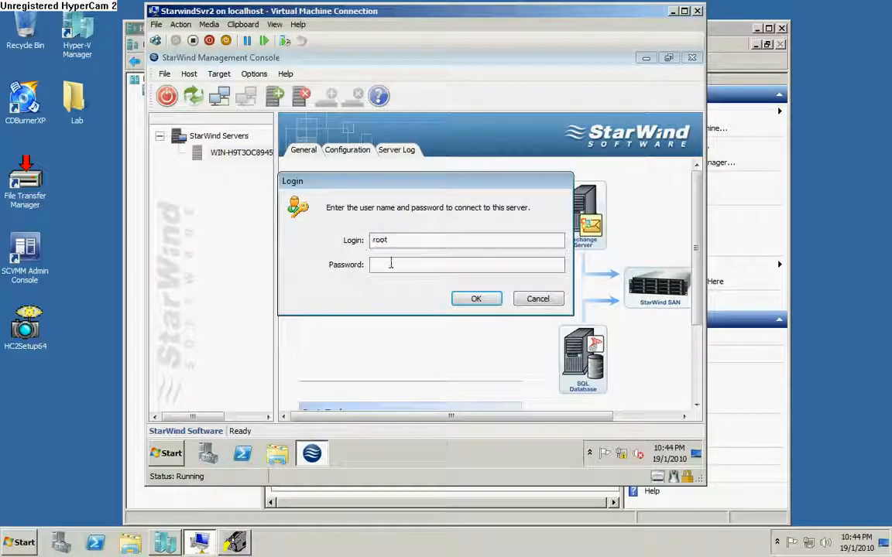
{"action": "type", "text": "starwin"}
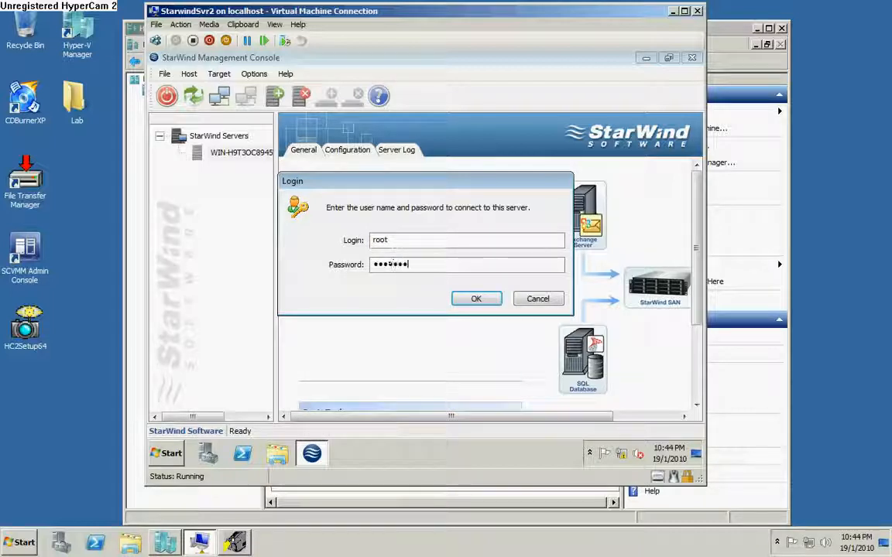
{"action": "type", "text": "d"}
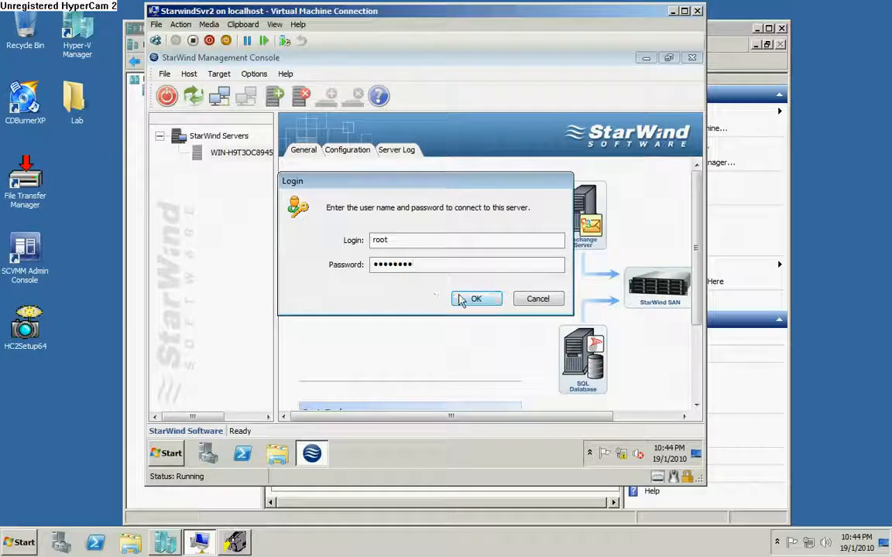
{"action": "left_click", "coordinate": [471, 299]}
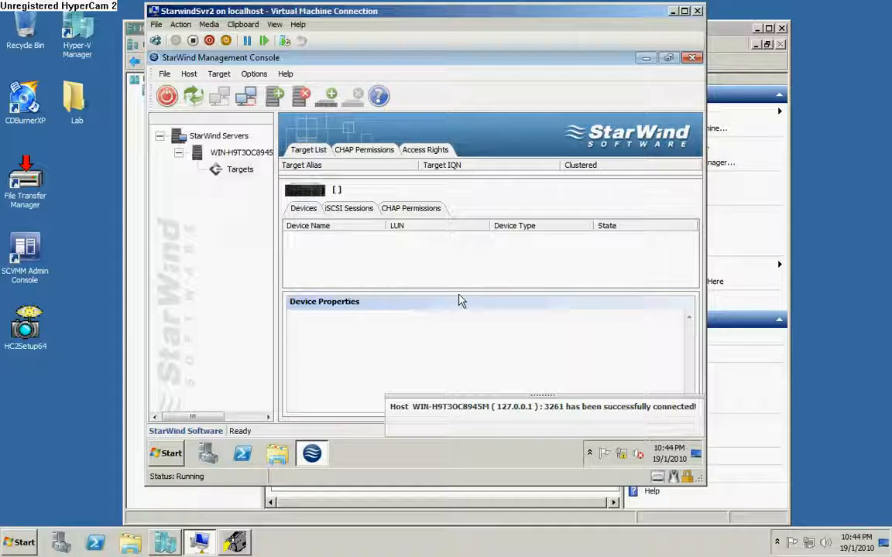
Add a new target under Targets with the alias lun1.
{"action": "right_click", "coordinate": [248, 175]}
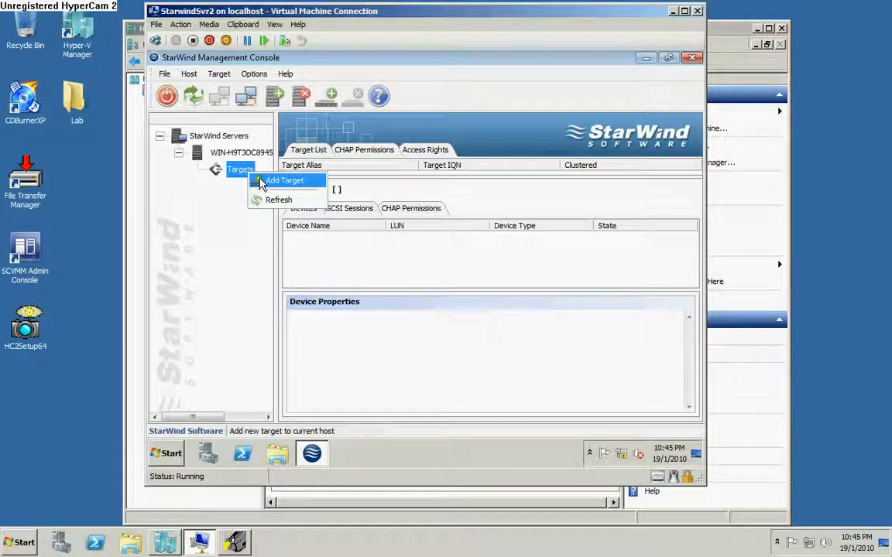
{"action": "left_click", "coordinate": [261, 182]}
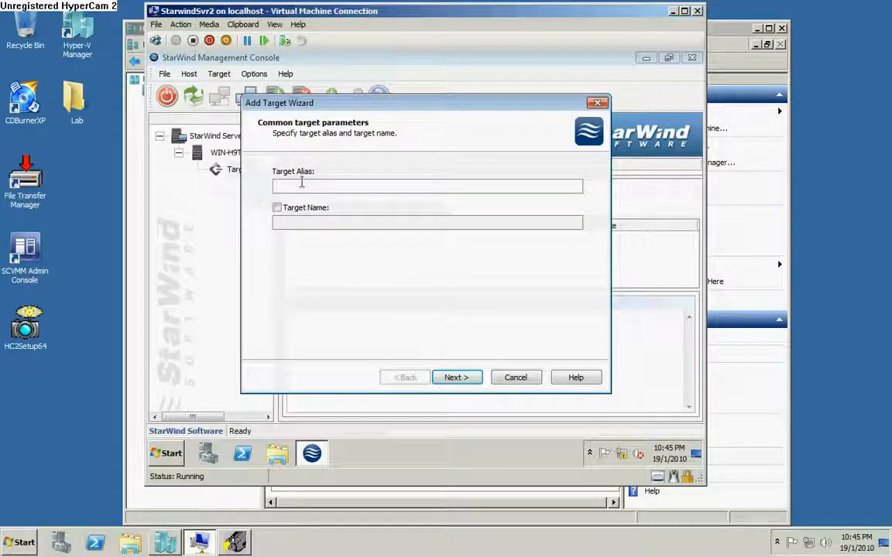
{"action": "type", "text": "lun"}
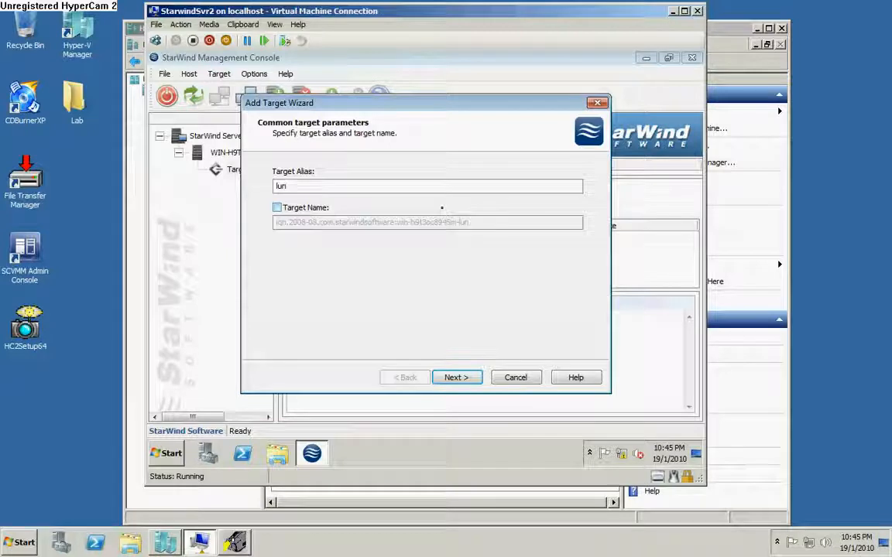
{"action": "type", "text": "1"}
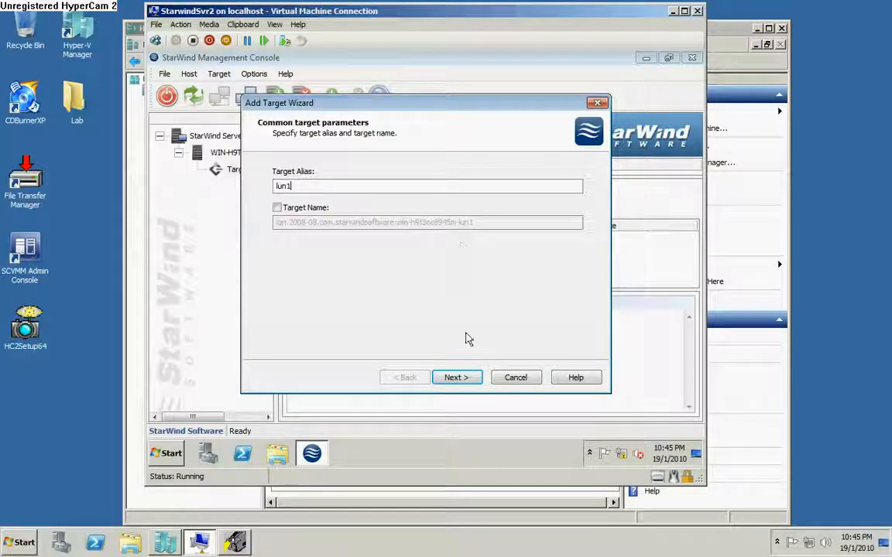
{"action": "left_click", "coordinate": [459, 378]}
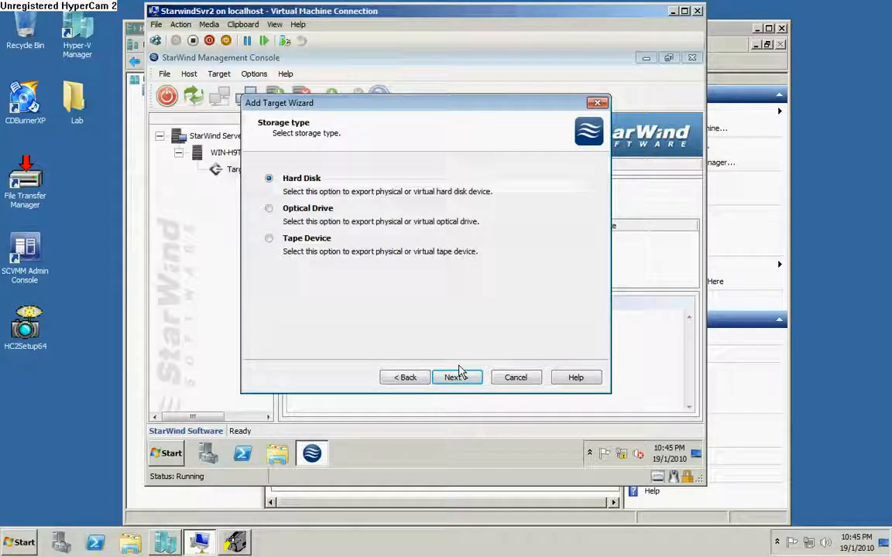
Choose Hard Disk, Basic Virtual, Image File device, and create a new virtual disk.
{"action": "left_click", "coordinate": [462, 382]}
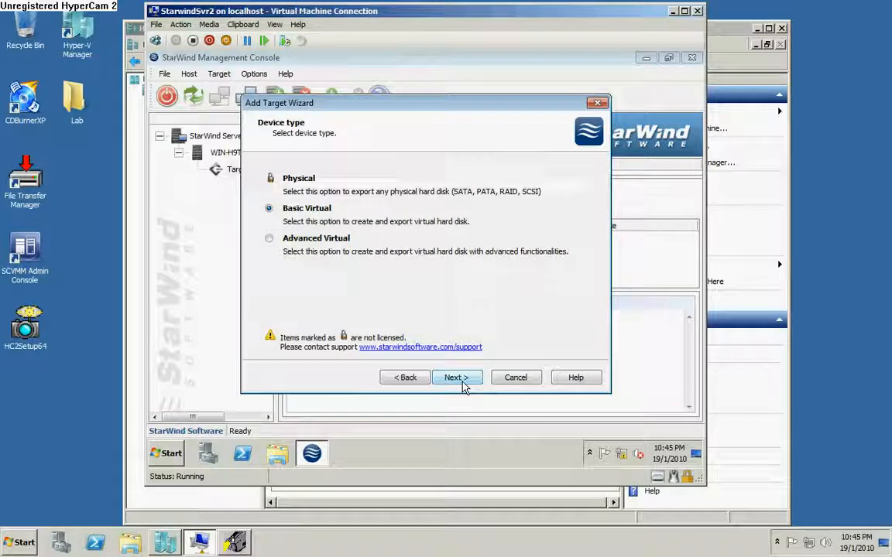
{"action": "left_click", "coordinate": [462, 379]}
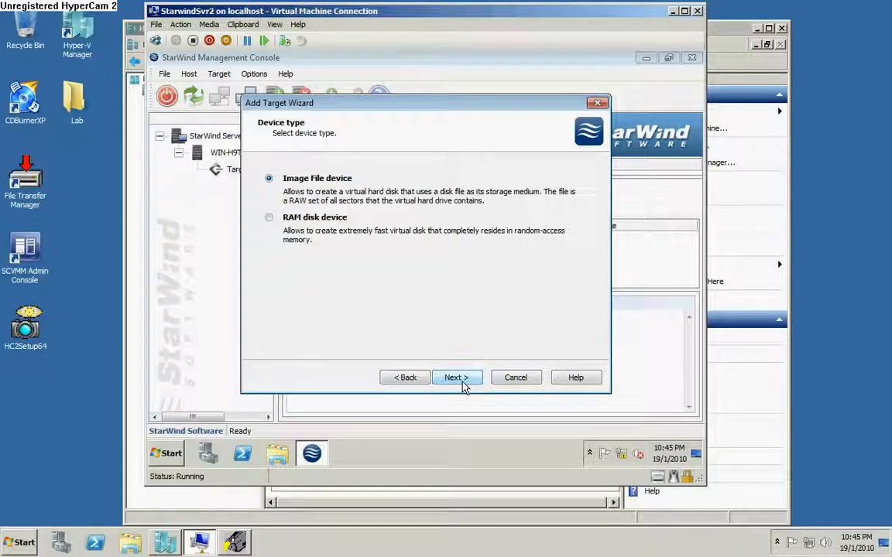
{"action": "left_click", "coordinate": [462, 382]}
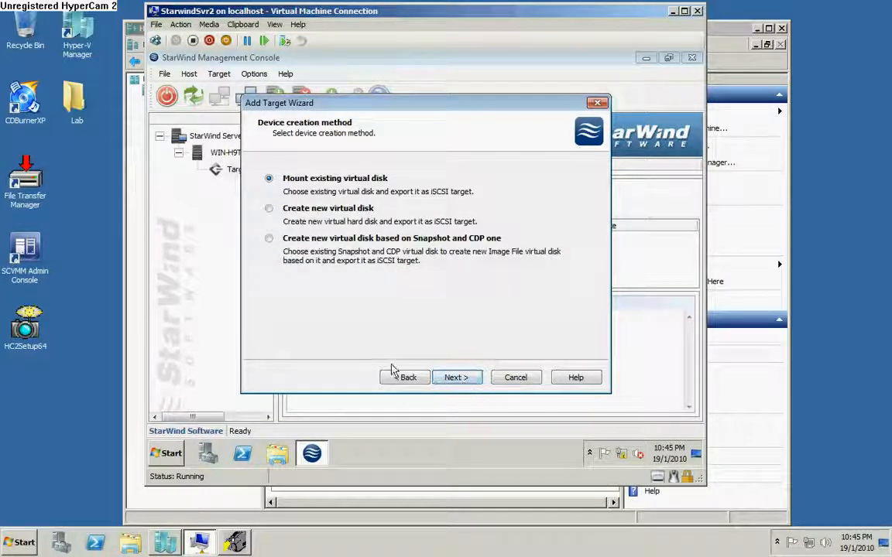
{"action": "left_click", "coordinate": [269, 209]}
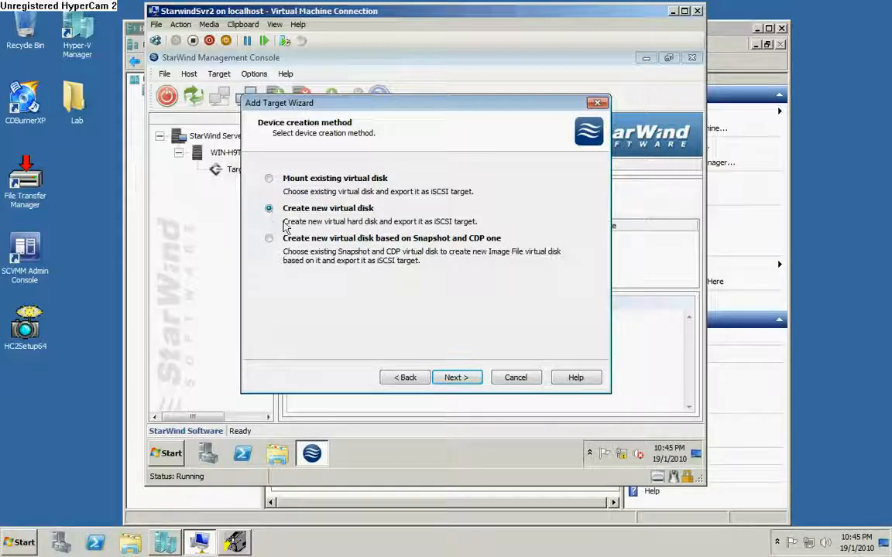
{"action": "left_click", "coordinate": [455, 380]}
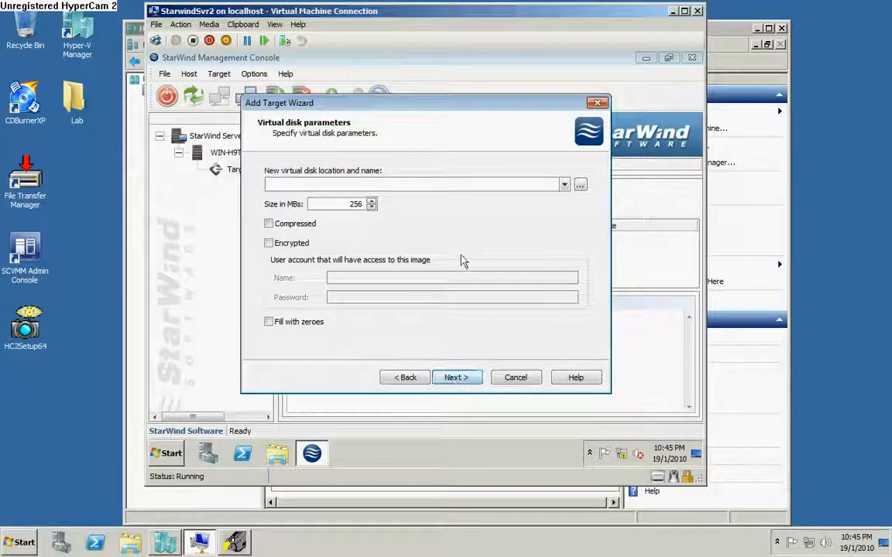
Set the disk image location to drive E with the file name lun1.img.
{"action": "left_click", "coordinate": [581, 186]}
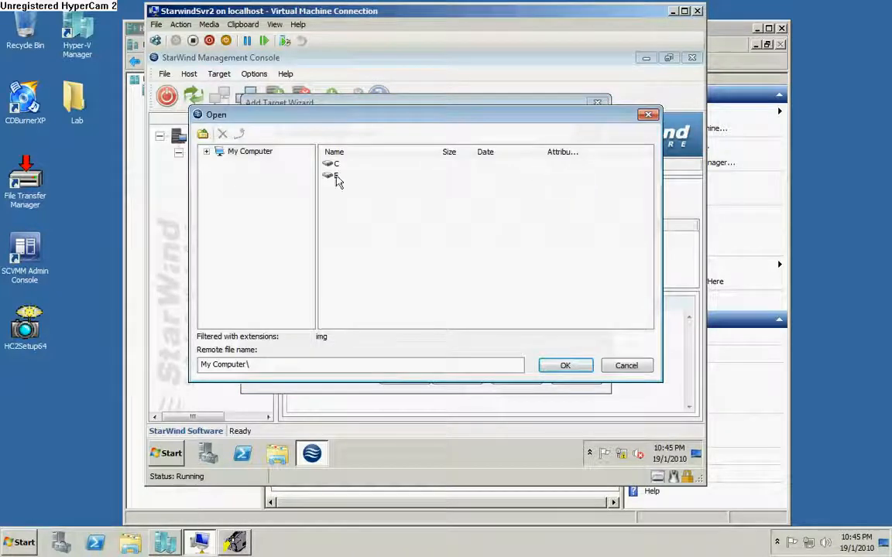
{"action": "left_click", "coordinate": [336, 178]}
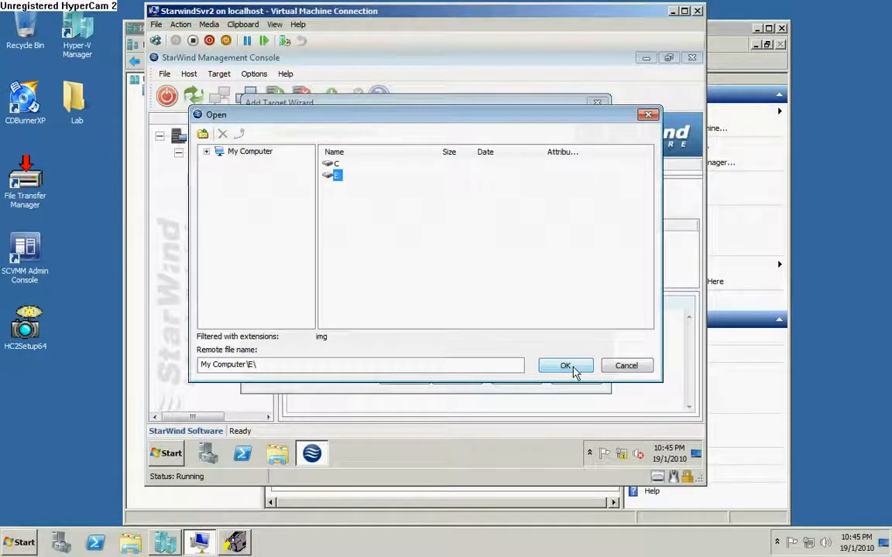
{"action": "left_click", "coordinate": [573, 371]}
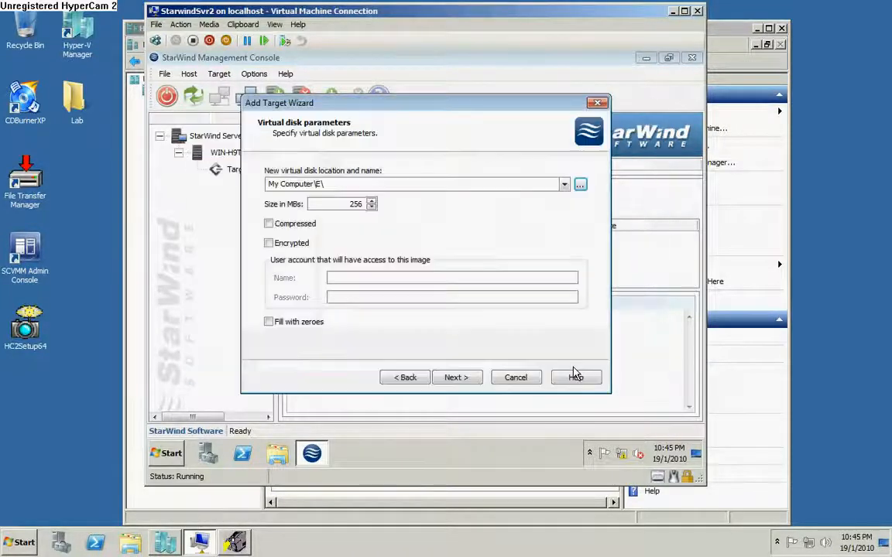
{"action": "left_click", "coordinate": [435, 184]}
{"action": "left_click", "coordinate": [438, 184]}
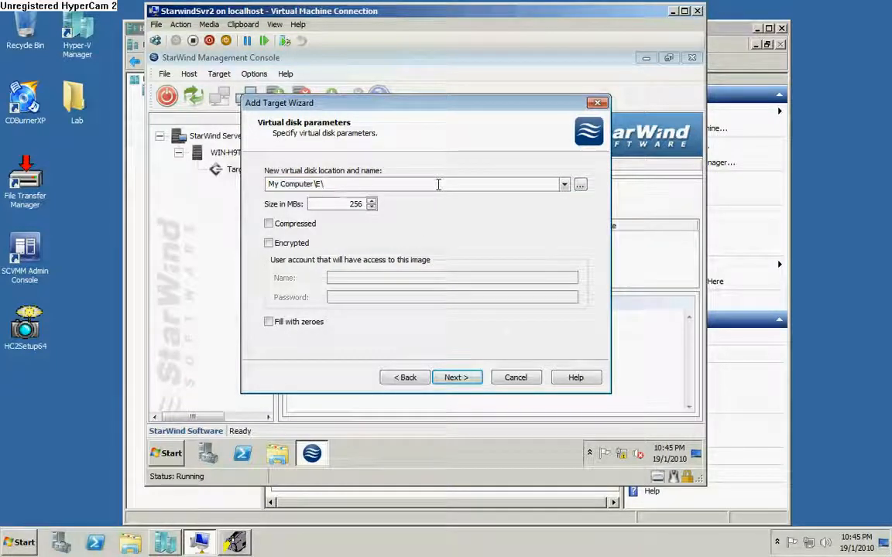
{"action": "type", "text": "lun"}
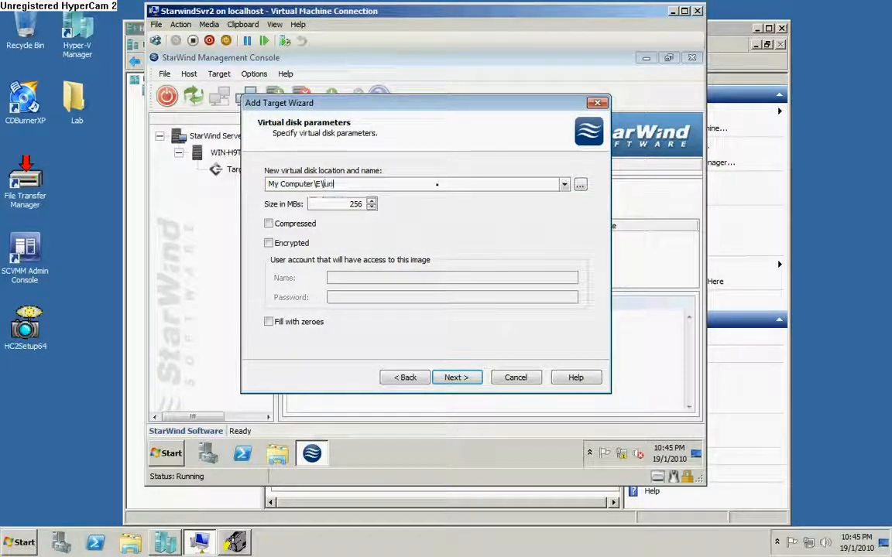
{"action": "type", "text": " 1.img"}
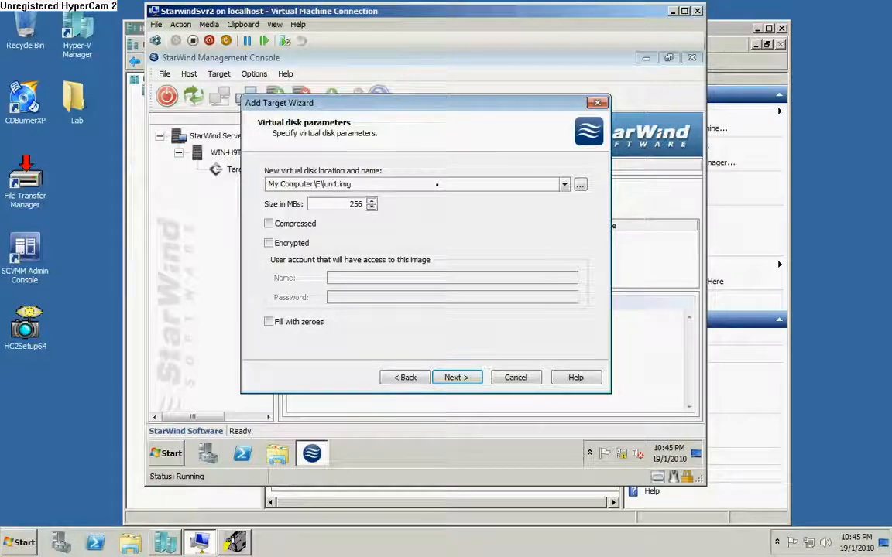
Change the virtual disk size from 256 to 40000 MB.
{"action": "left_click_drag", "start_coordinate": [346, 204], "coordinate": [393, 205]}
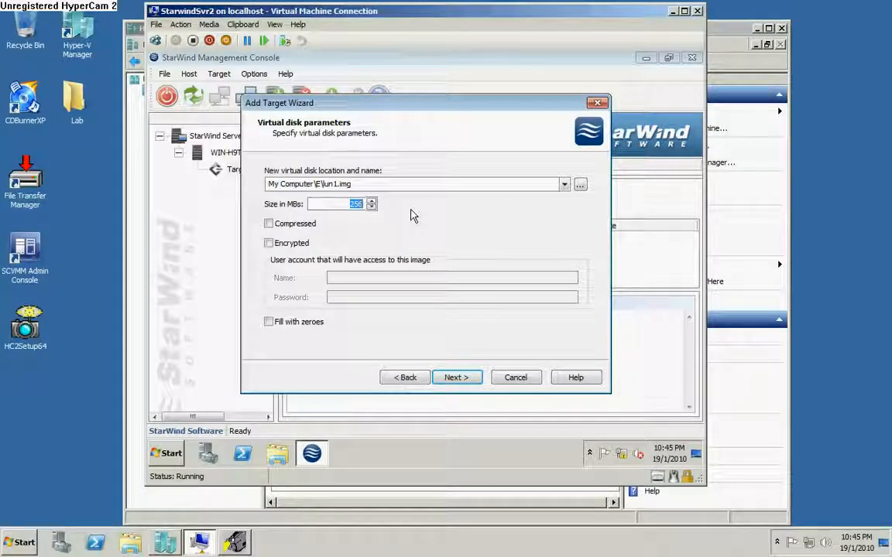
{"action": "type", "text": "256"}
{"action": "key", "text": "BackSpace"}
{"action": "key", "text": "BackSpace"}
{"action": "key", "text": "BackSpace"}
{"action": "type", "text": "5"}
{"action": "key", "text": "BackSpace"}
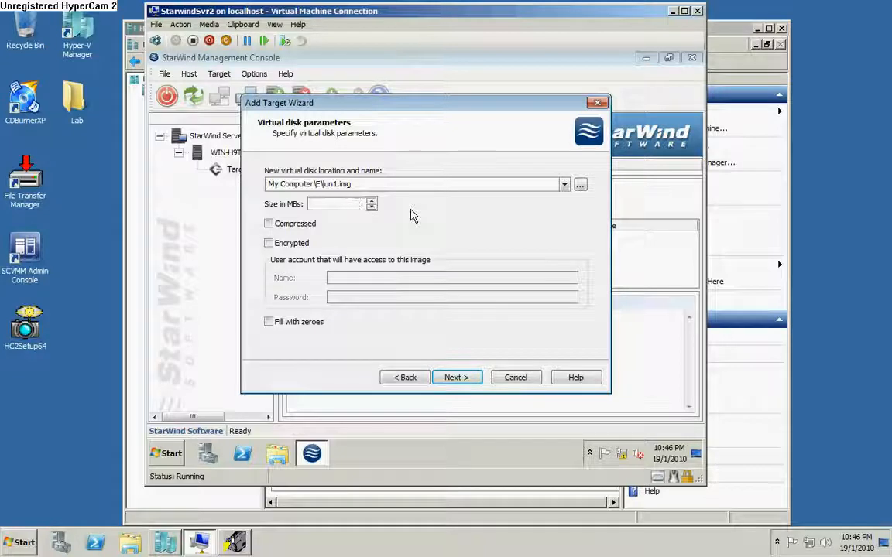
{"action": "type", "text": "40000"}
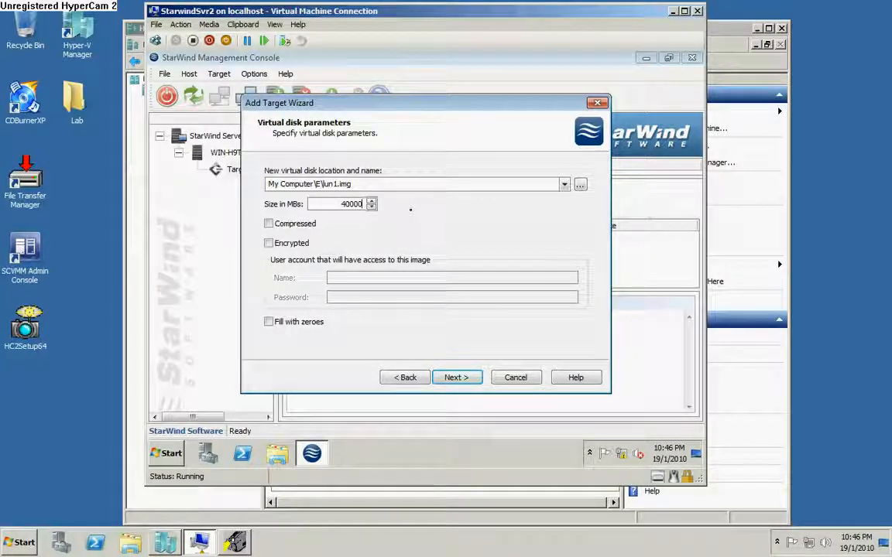
{"action": "left_click", "coordinate": [474, 378]}
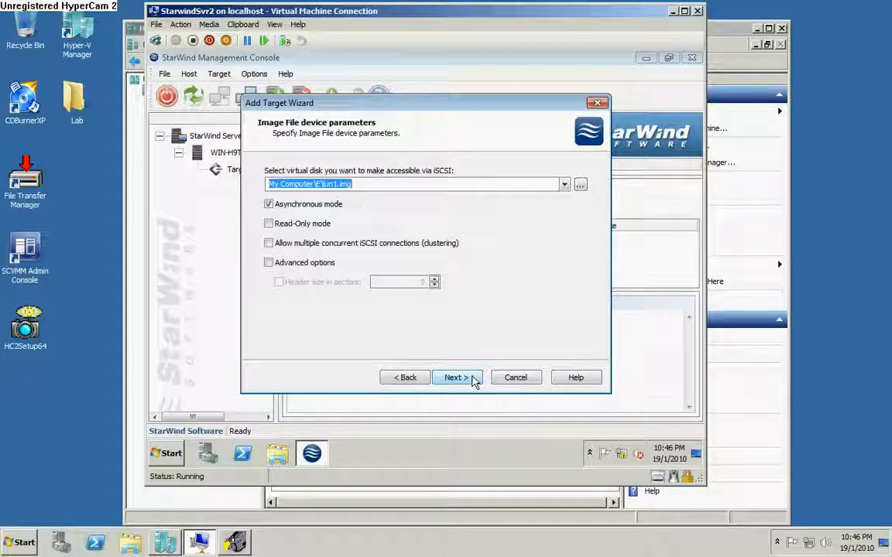
Accept the device options and no-caching mode to create the lun1 image-file device.
{"action": "left_click", "coordinate": [475, 380]}
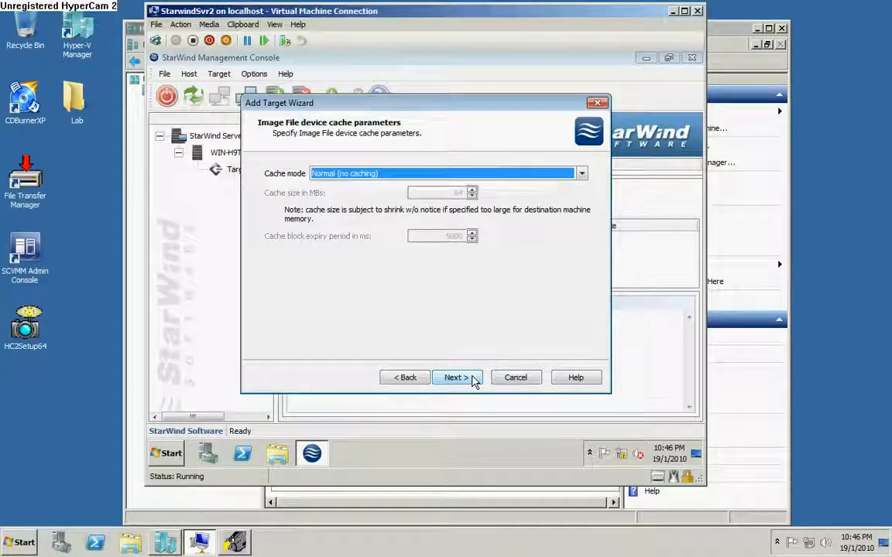
{"action": "left_click", "coordinate": [475, 379]}
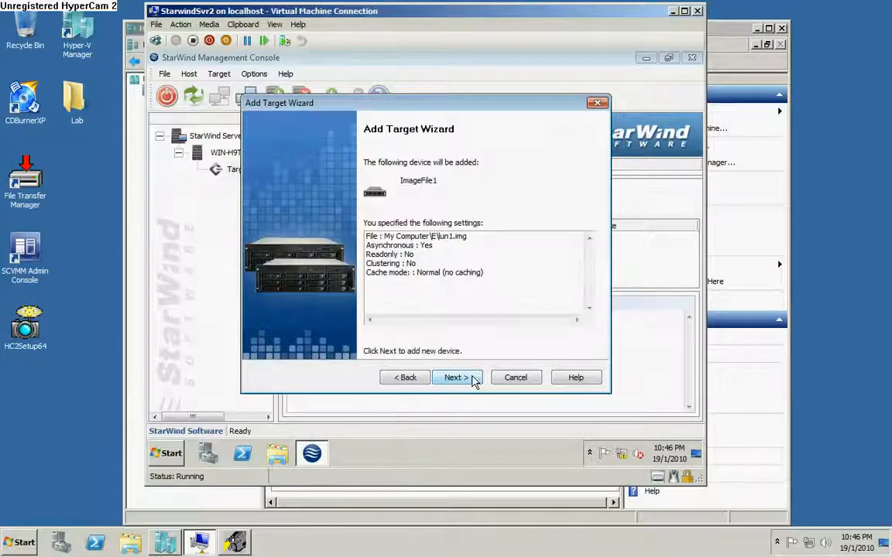
{"action": "left_click", "coordinate": [474, 379]}
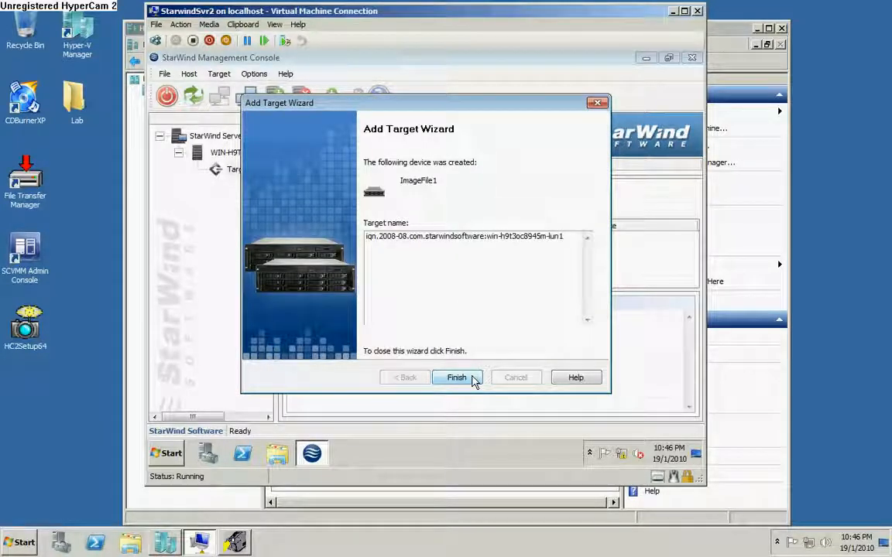
{"action": "left_click", "coordinate": [457, 377]}
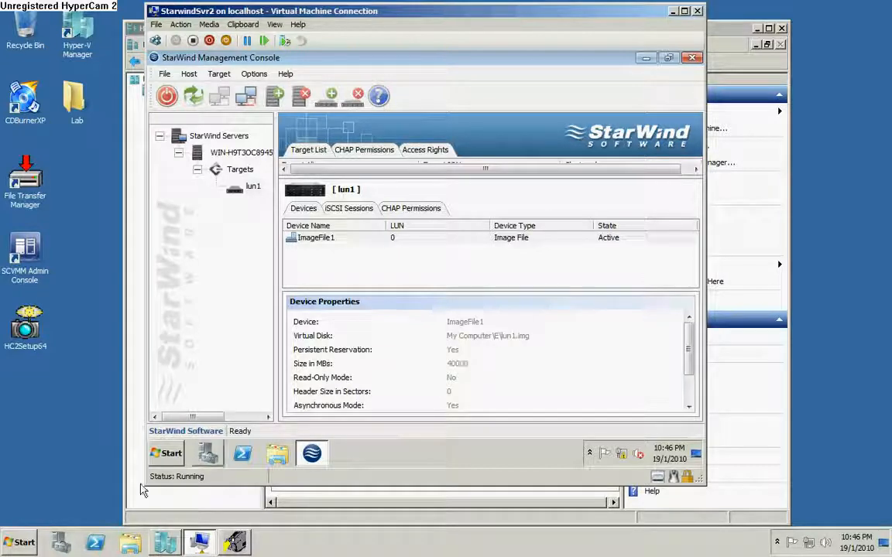
Launch the iSCSI Initiator from the host's Administrative Tools menu.
{"action": "left_click", "coordinate": [23, 542]}
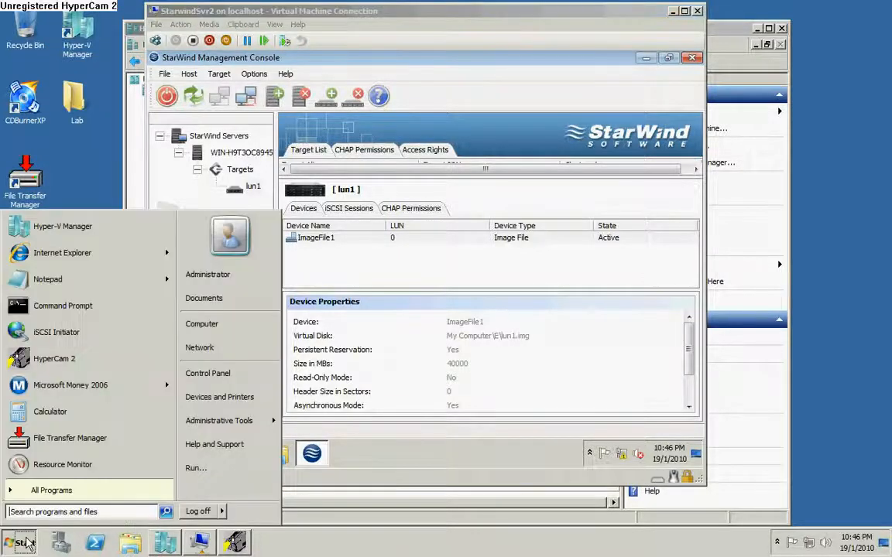
{"action": "mouse_move", "coordinate": [245, 426]}
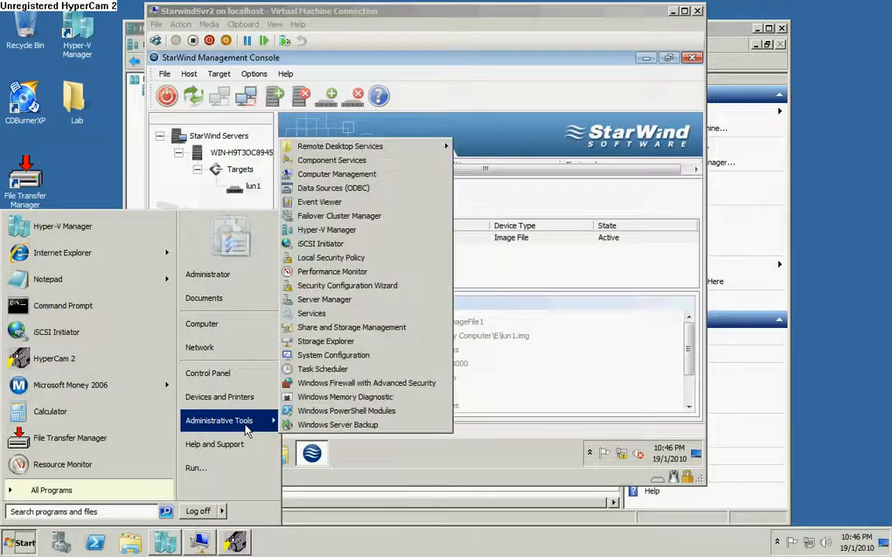
{"action": "left_click", "coordinate": [358, 245]}
{"action": "left_click", "coordinate": [234, 137]}
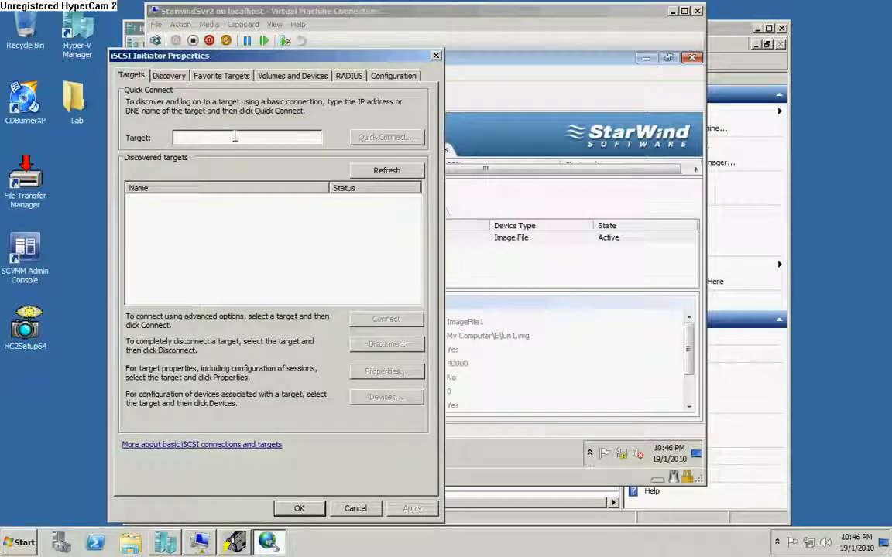
Quick Connect to the lun1 target at 192.168.10.7, then close the iSCSI Initiator.
{"action": "type", "text": "192.16"}
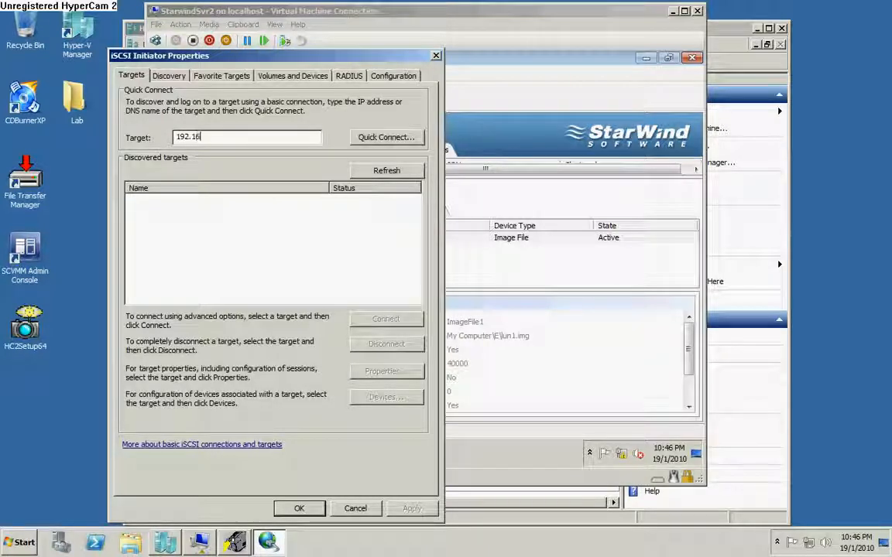
{"action": "type", "text": "8.10."}
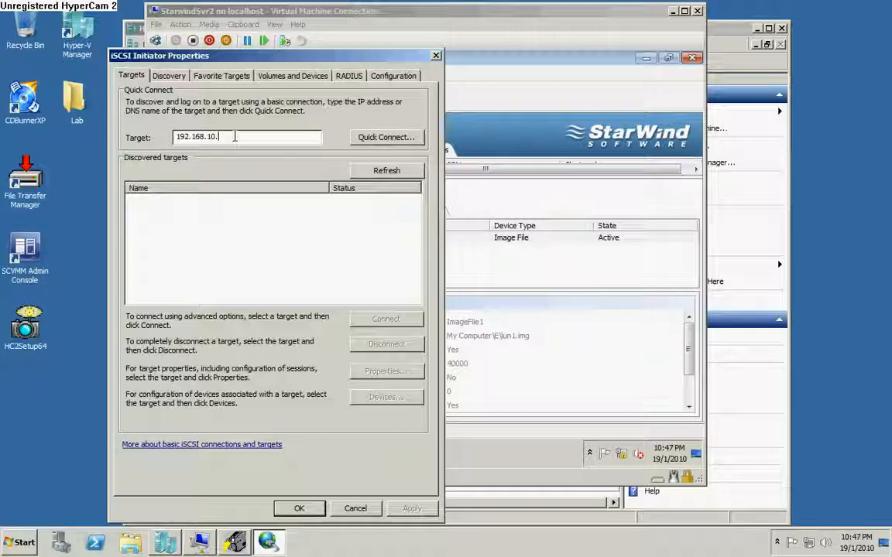
{"action": "type", "text": "7"}
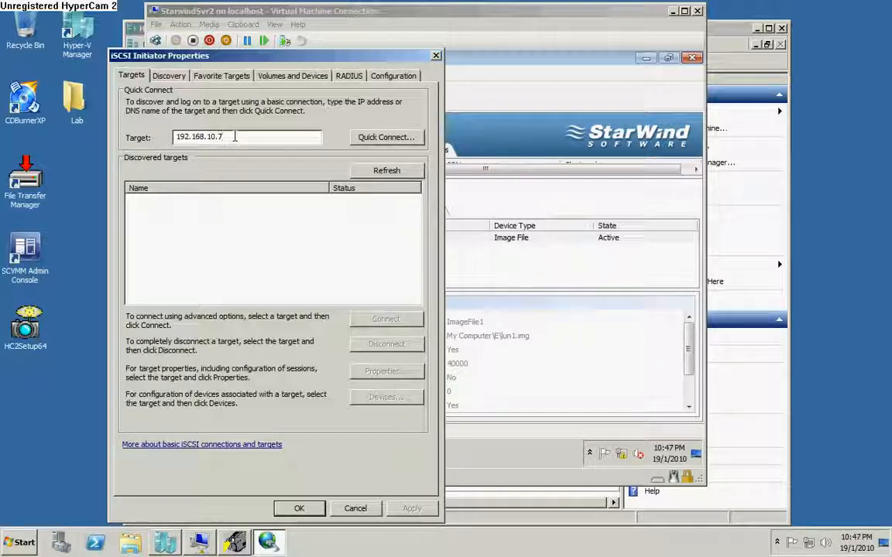
{"action": "left_click", "coordinate": [387, 139]}
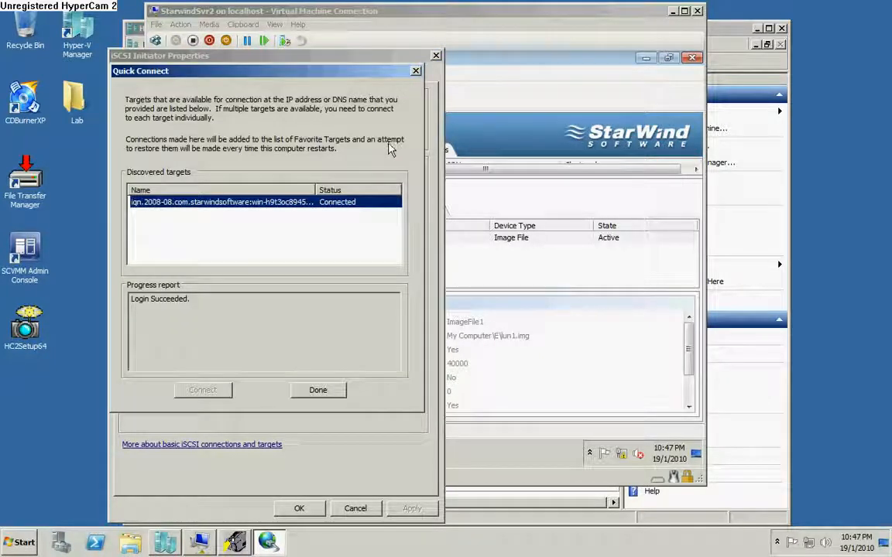
{"action": "left_click_drag", "start_coordinate": [319, 189], "coordinate": [338, 189]}
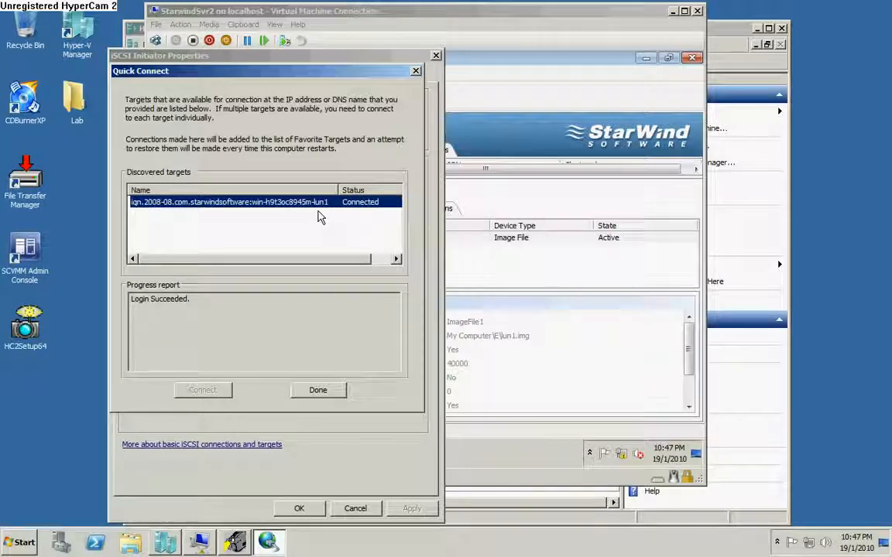
{"action": "left_click", "coordinate": [328, 396]}
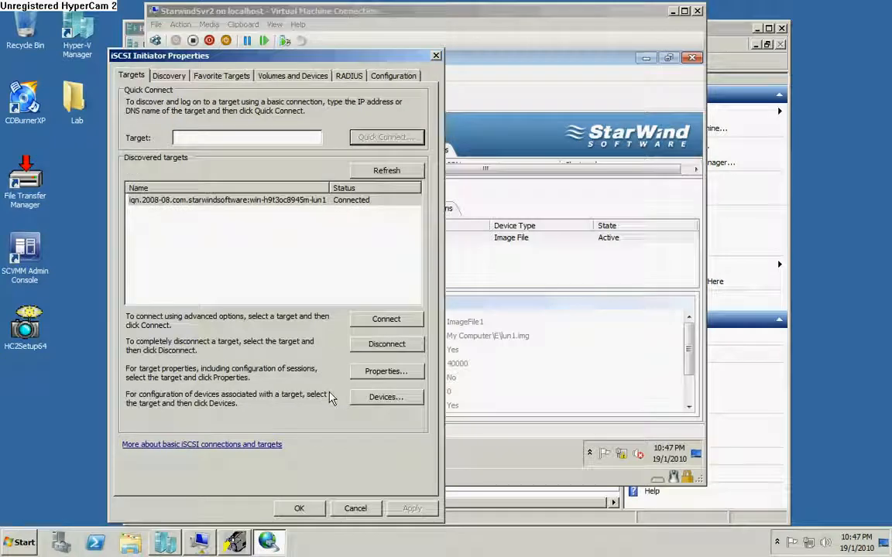
{"action": "left_click", "coordinate": [300, 511]}
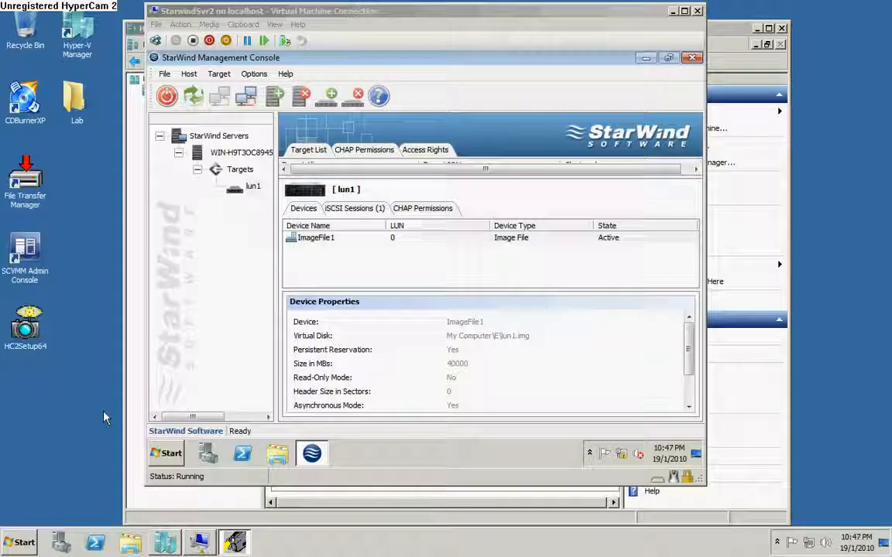
Launch Computer Management by running compmgmt.msc.
{"action": "left_click", "coordinate": [19, 542]}
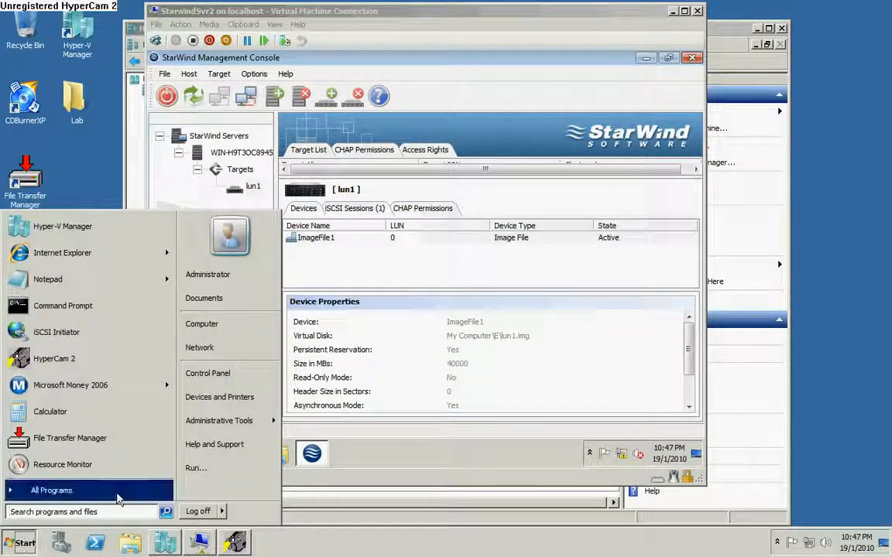
{"action": "left_click", "coordinate": [198, 469]}
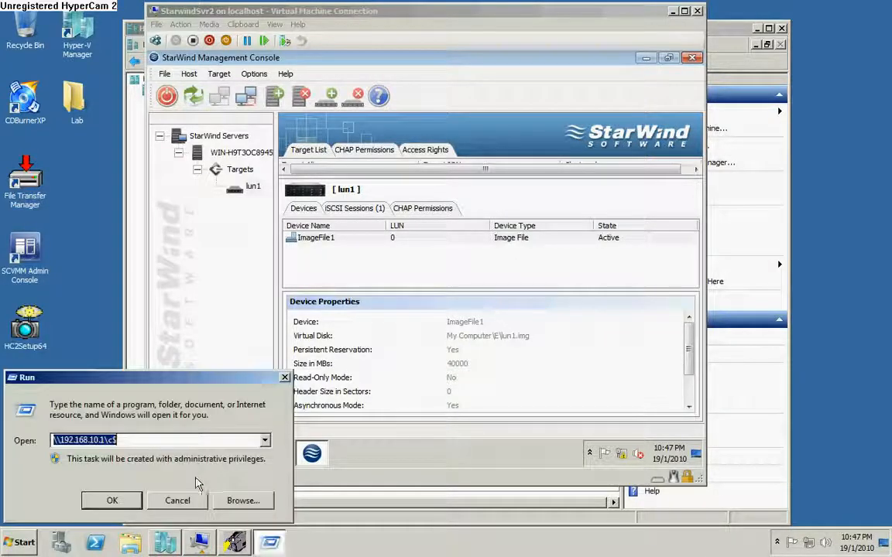
{"action": "type", "text": "compmgmt"}
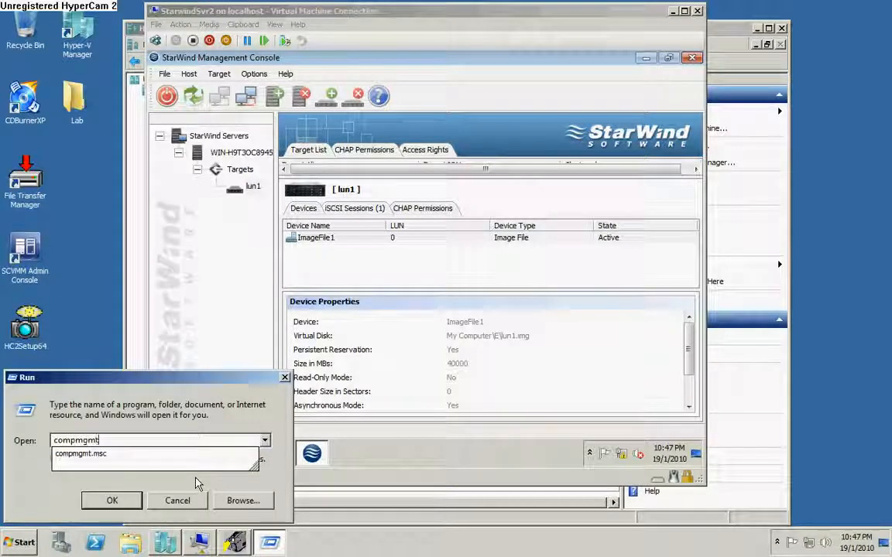
{"action": "key", "text": "Down"}
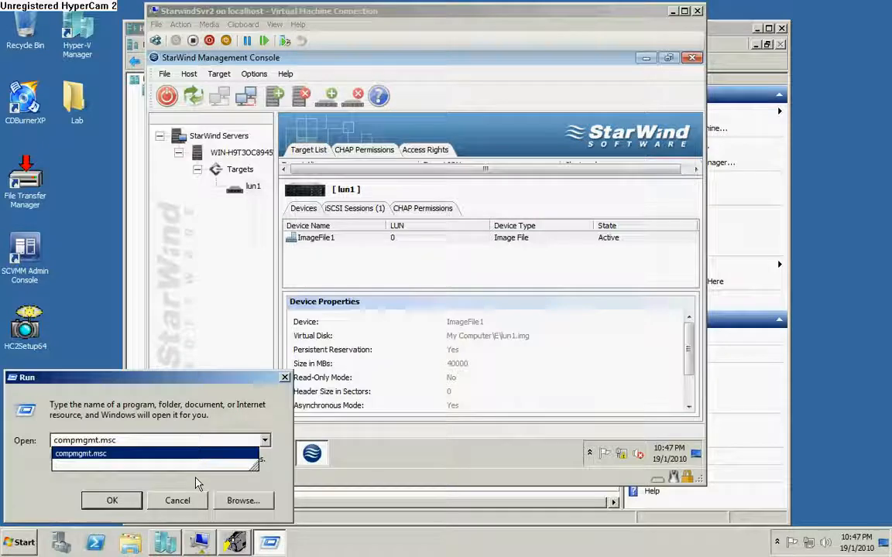
{"action": "key", "text": "Return"}
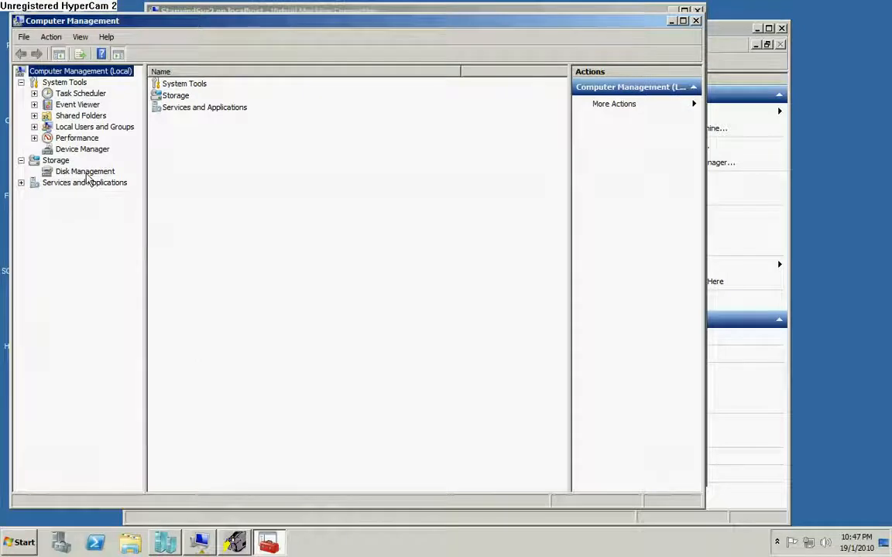
Open Disk Management in a maximized window and bring Disk 2 online.
{"action": "left_click", "coordinate": [87, 173]}
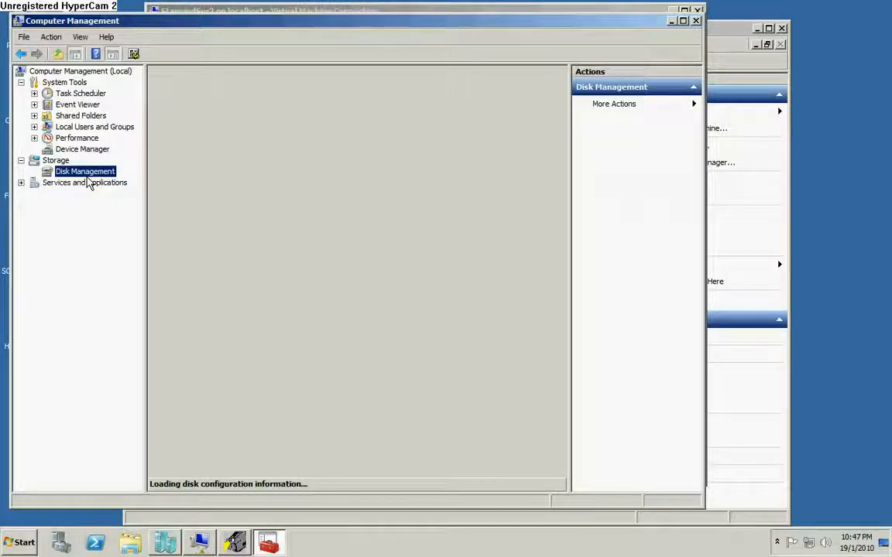
{"action": "left_click", "coordinate": [683, 21]}
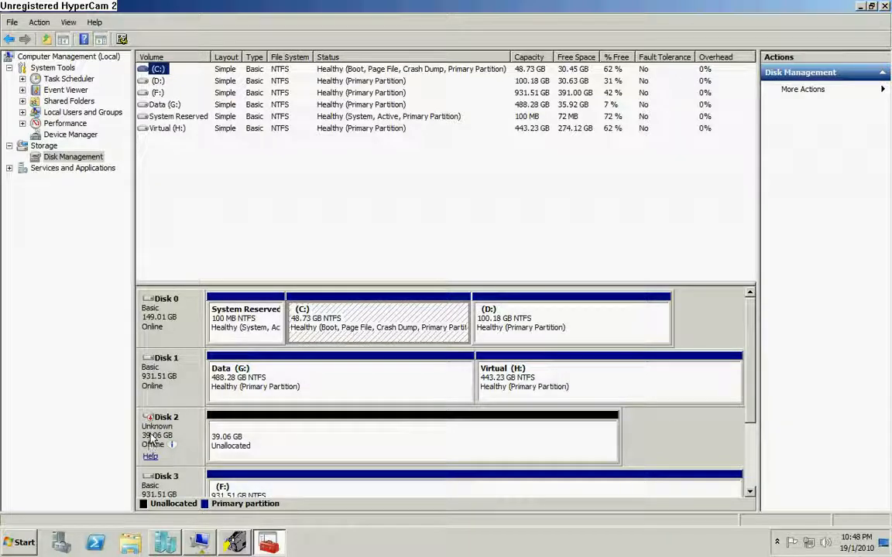
{"action": "left_click", "coordinate": [183, 434]}
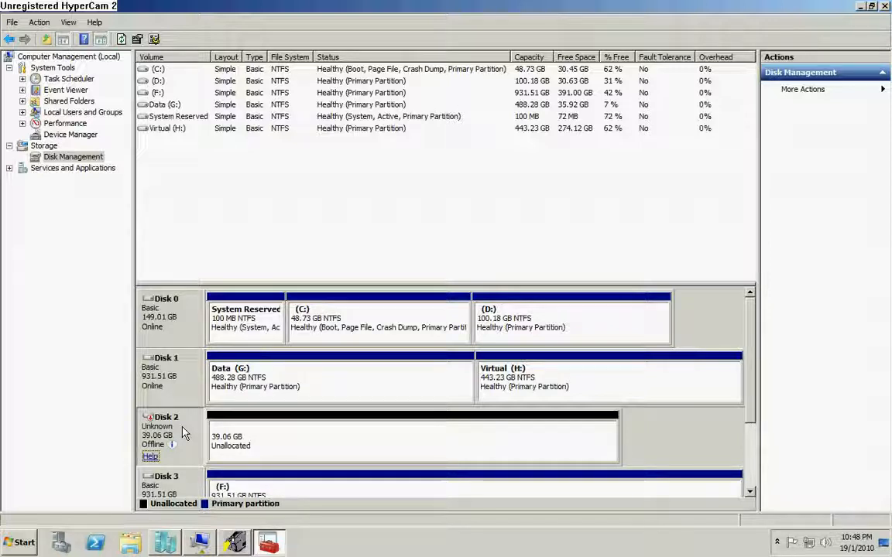
{"action": "right_click", "coordinate": [183, 432]}
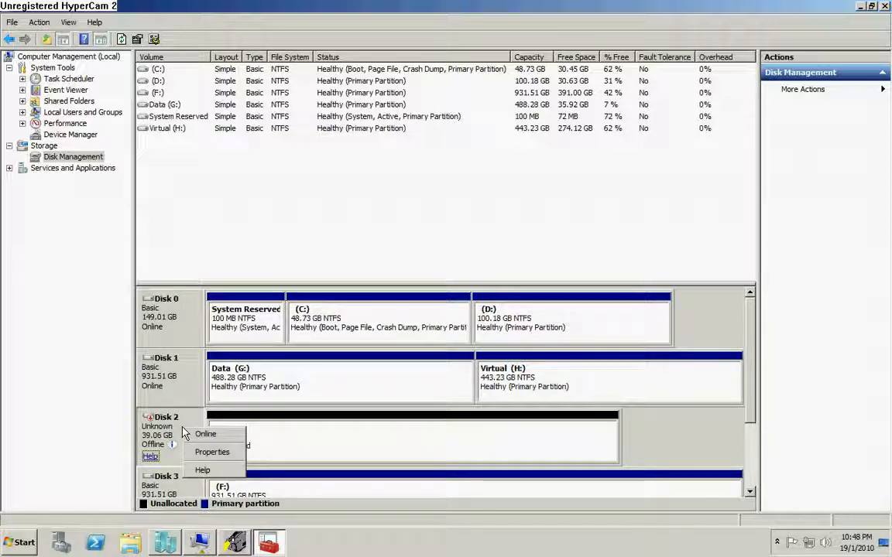
{"action": "left_click", "coordinate": [208, 436]}
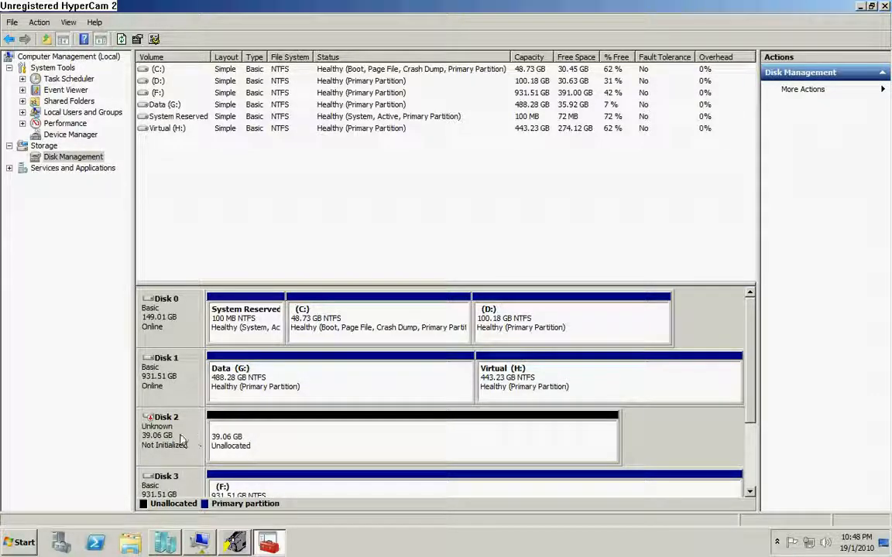
Initialize Disk 2 with the MBR partition style, then take it offline.
{"action": "right_click", "coordinate": [183, 435]}
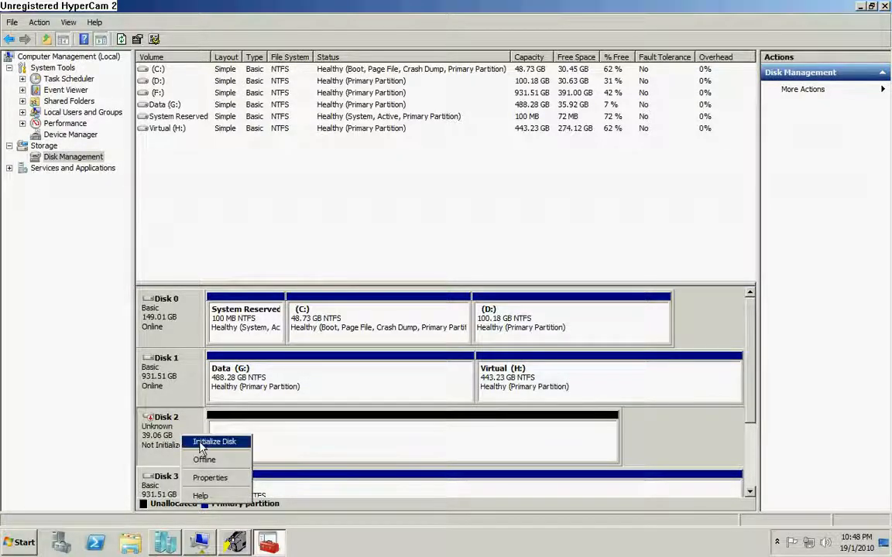
{"action": "left_click", "coordinate": [200, 447]}
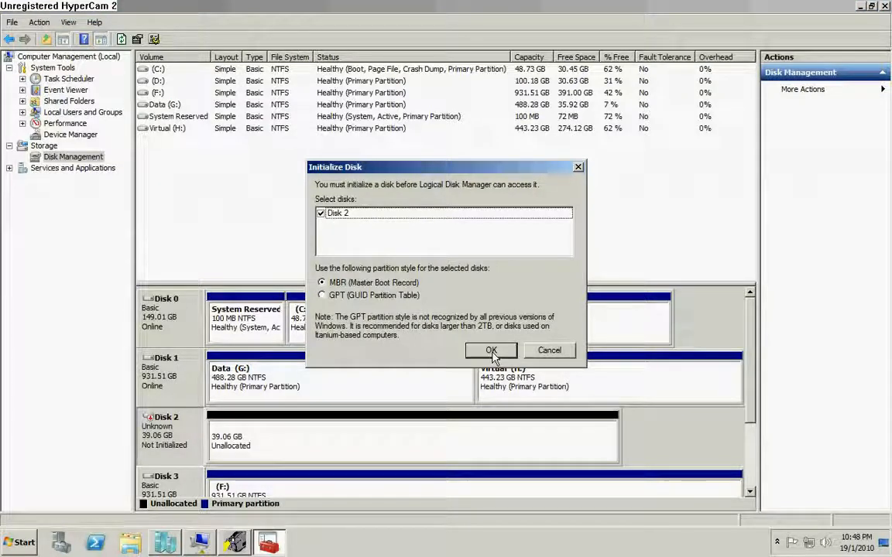
{"action": "left_click", "coordinate": [491, 351]}
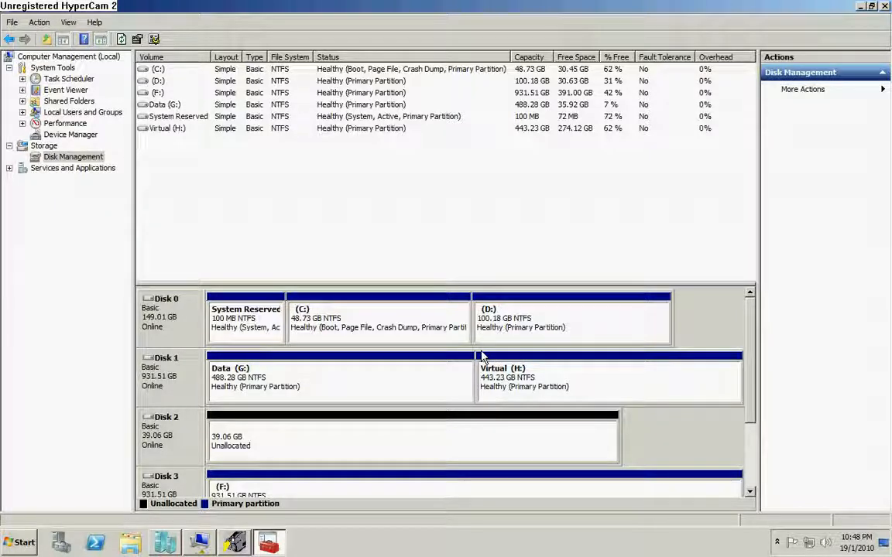
{"action": "right_click", "coordinate": [172, 435]}
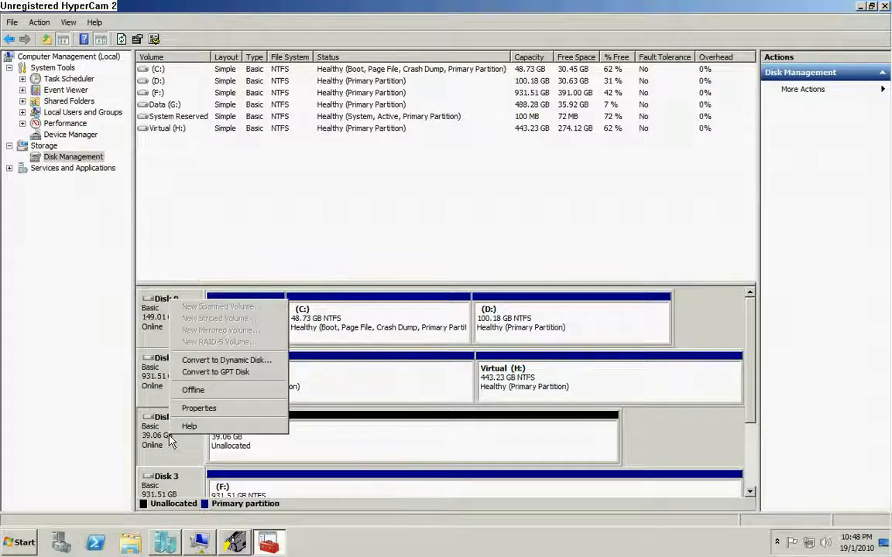
{"action": "left_click", "coordinate": [224, 391]}
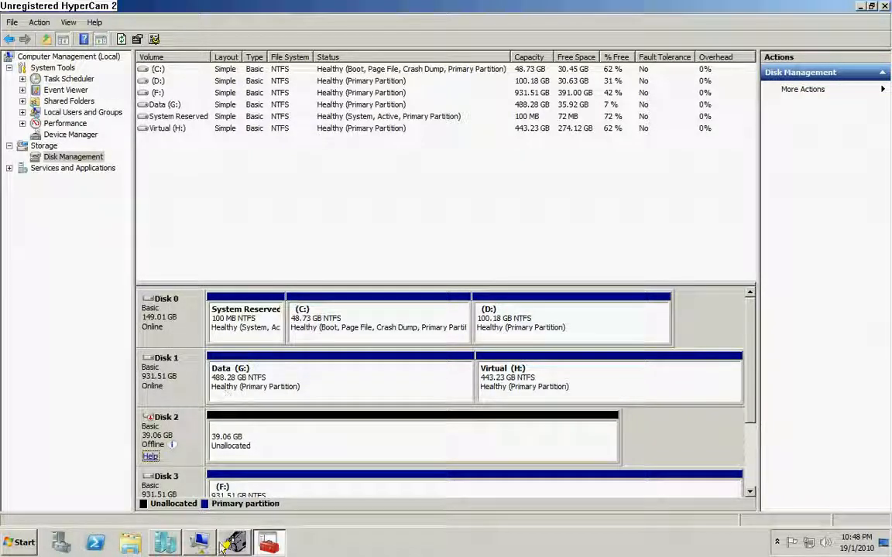
Bring Hyper-V Manager forward and open the LabVMM virtual machine's Settings.
{"action": "left_click", "coordinate": [169, 547]}
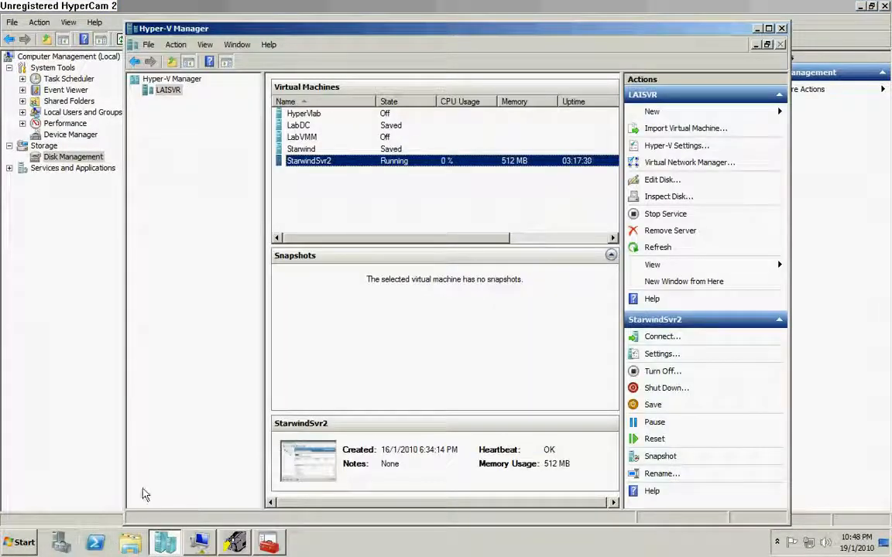
{"action": "left_click", "coordinate": [304, 138]}
{"action": "right_click", "coordinate": [303, 139]}
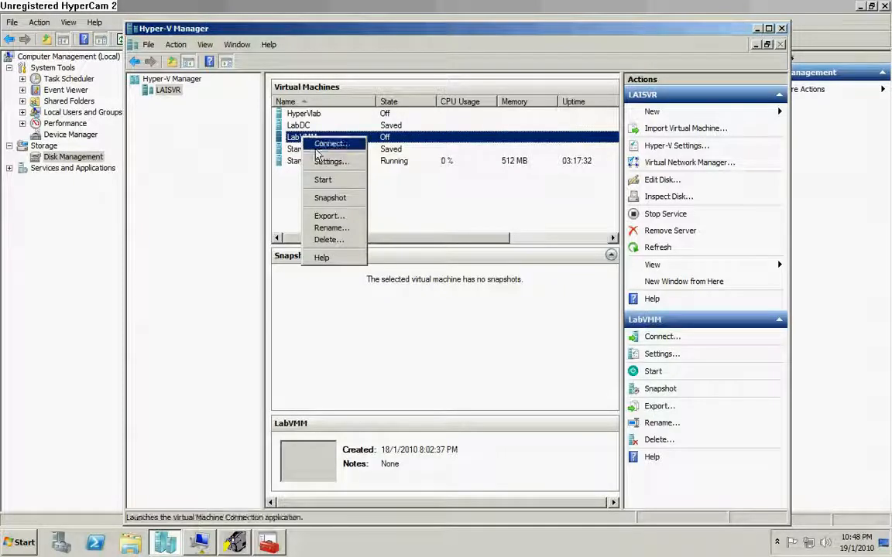
{"action": "left_click", "coordinate": [329, 162]}
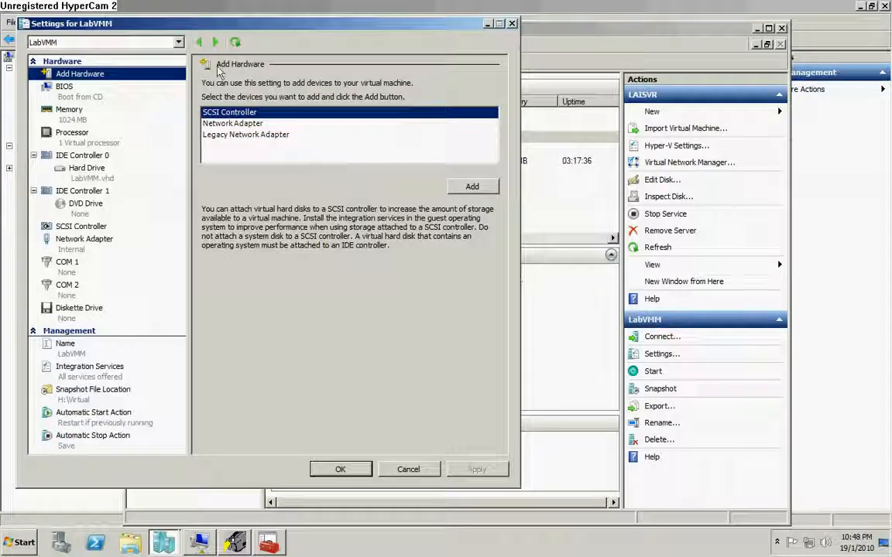
Replace LabVMM.vhd on IDE Controller 0 with physical Disk 2 (39.06 GB, Bus 0 Lun 0 Target 0) and apply.
{"action": "left_click", "coordinate": [96, 179]}
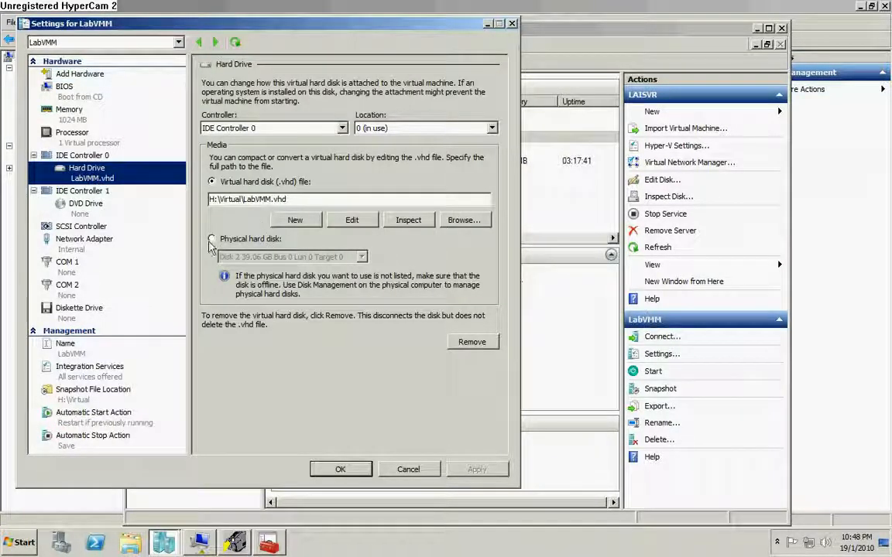
{"action": "left_click", "coordinate": [212, 240]}
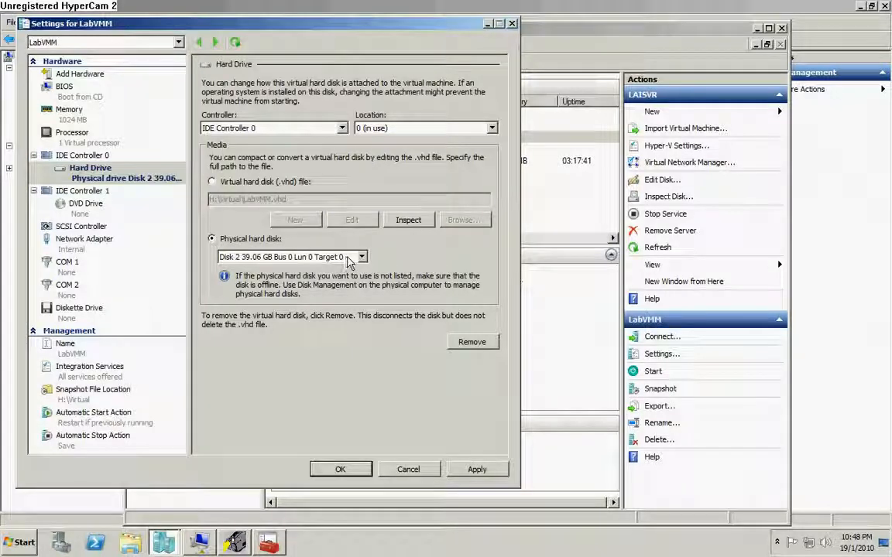
{"action": "left_click", "coordinate": [348, 259]}
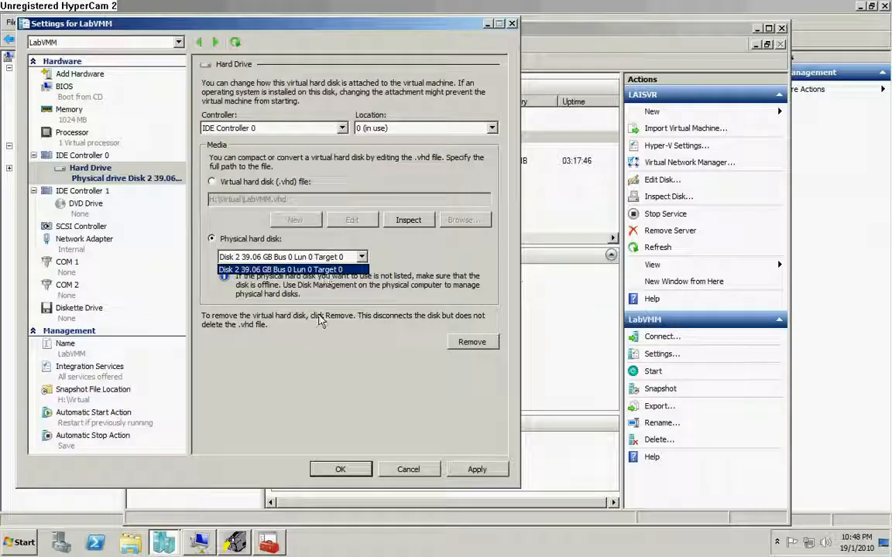
{"action": "left_click", "coordinate": [237, 542]}
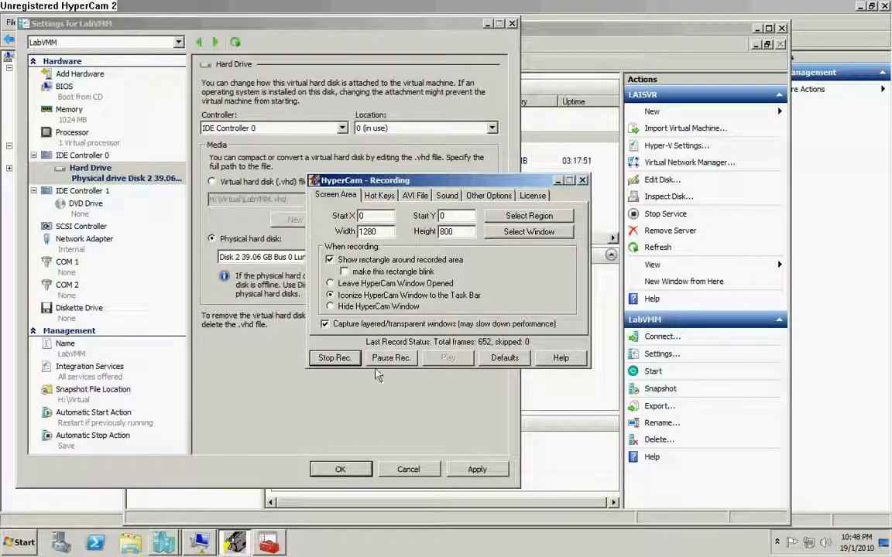